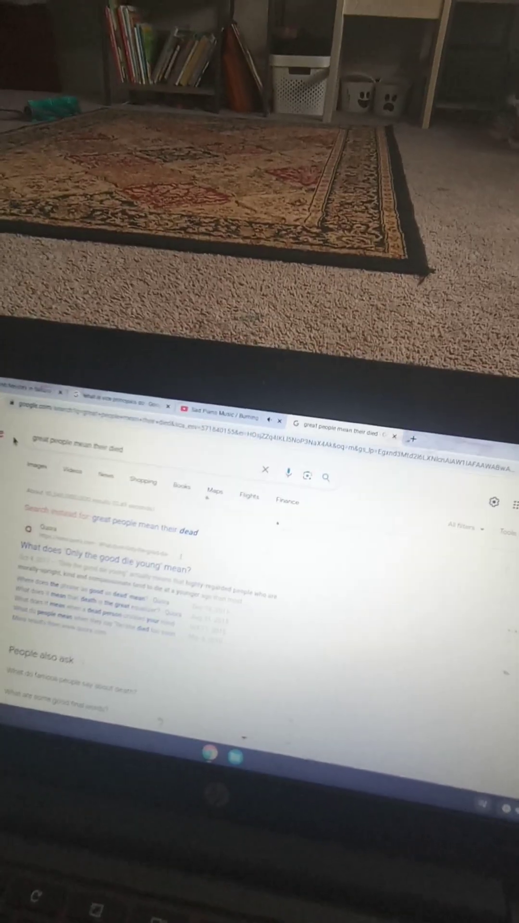
# - Select the Google search box to begin a new SAKURA School Simulator query
pyautogui.click(176, 470)
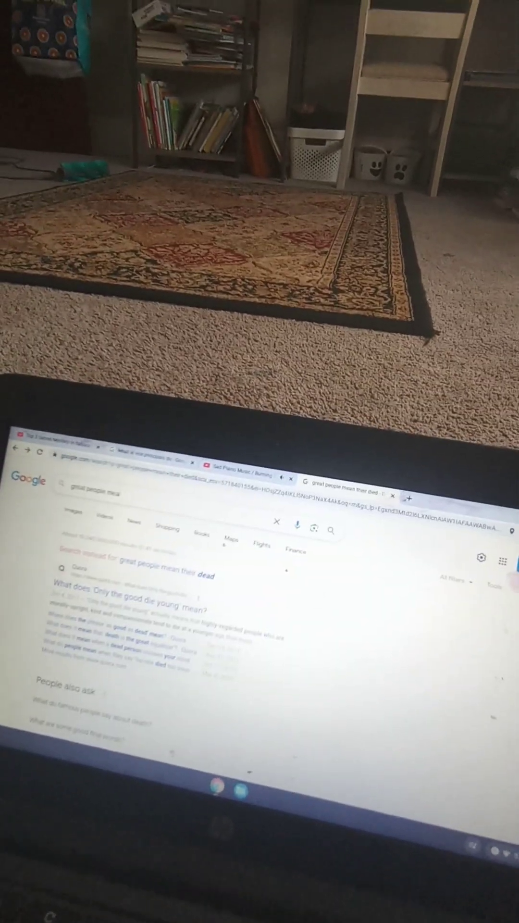
pyautogui.write('sakur')
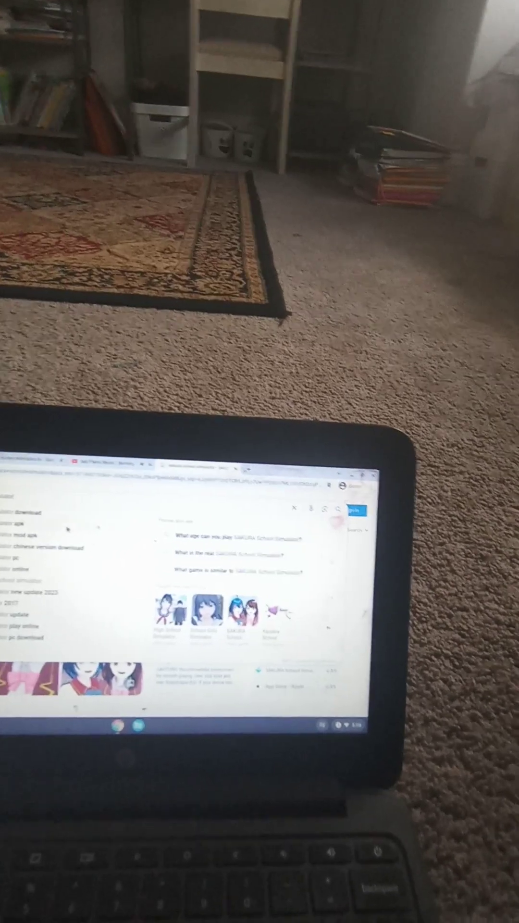
pyautogui.scroll(5, 173, 592)
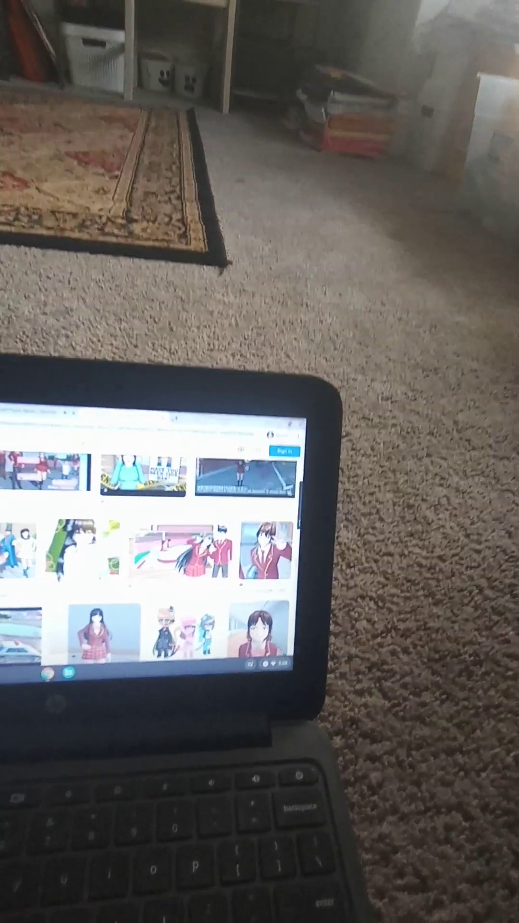
pyautogui.scroll(-5, 144, 562)
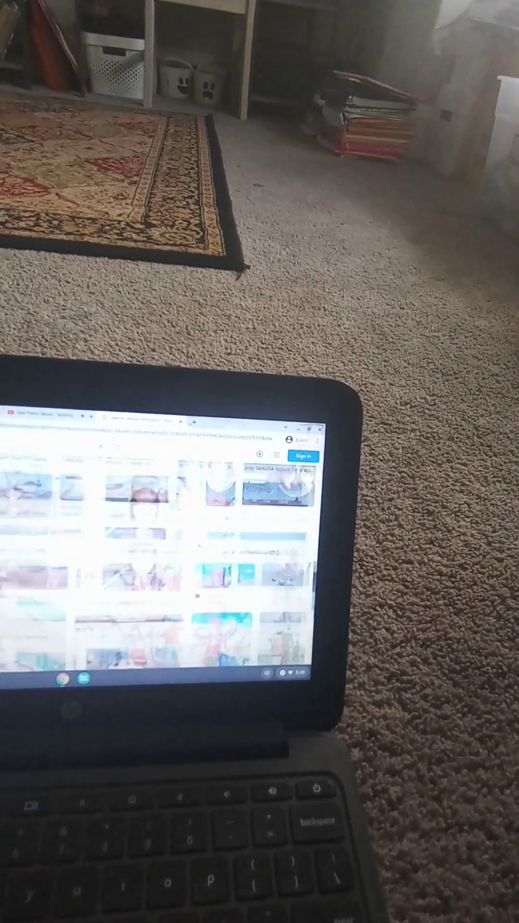
pyautogui.scroll(5, 144, 562)
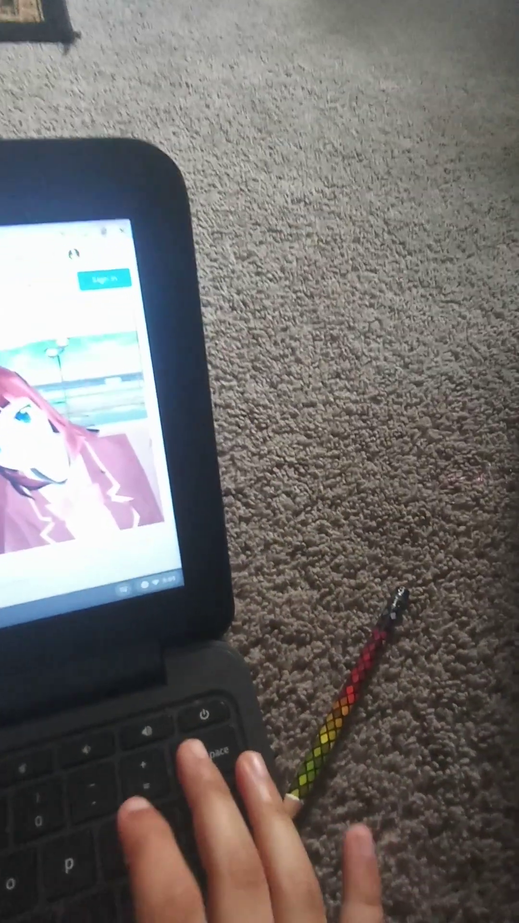
# - Close the image preview to return to the image results
pyautogui.press('Escape')
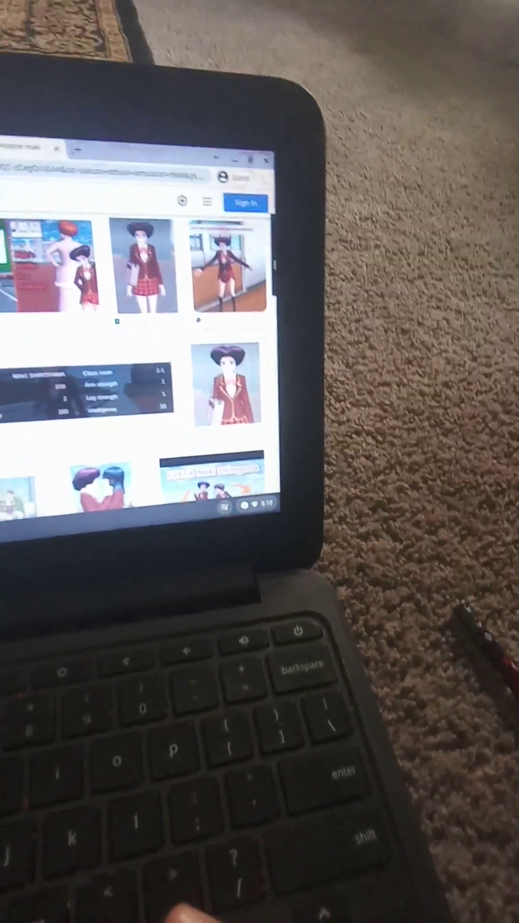
pyautogui.scroll(-4, 145, 396)
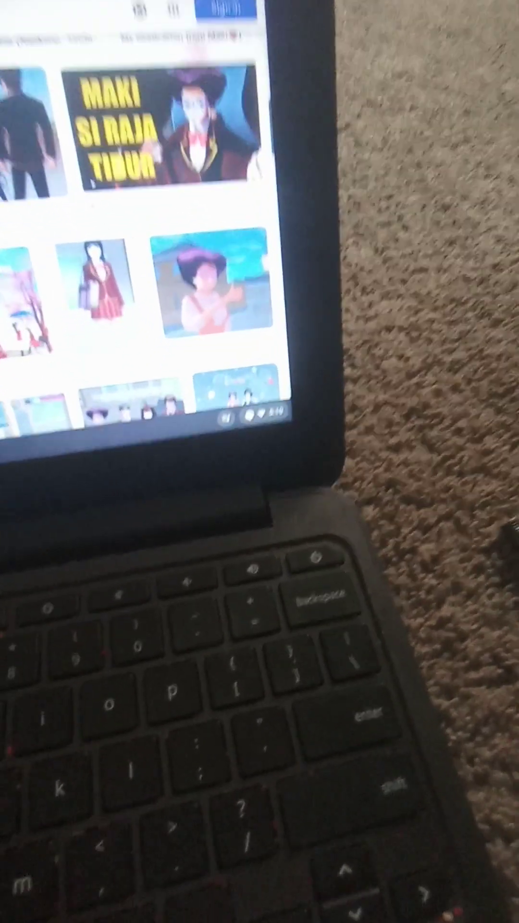
# - Open the Rina Tamaki image from the Maki results in a larger view
pyautogui.click(75, 285)
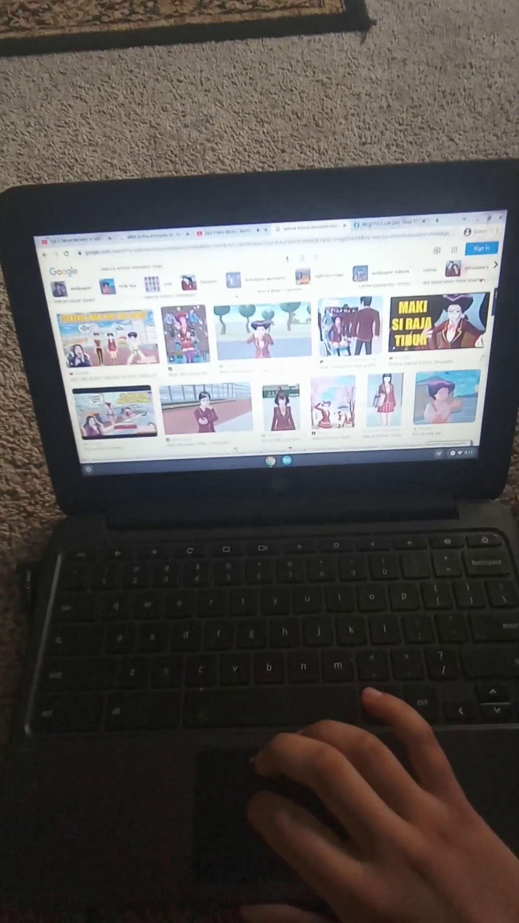
pyautogui.scroll(-3, 289, 375)
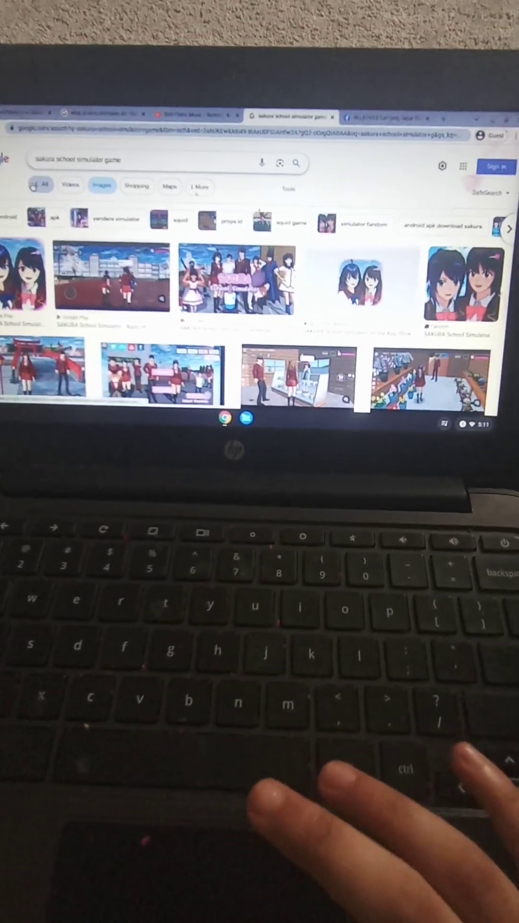
# - Switch the 'sakura school simulator game' search to All results
pyautogui.click(43, 178)
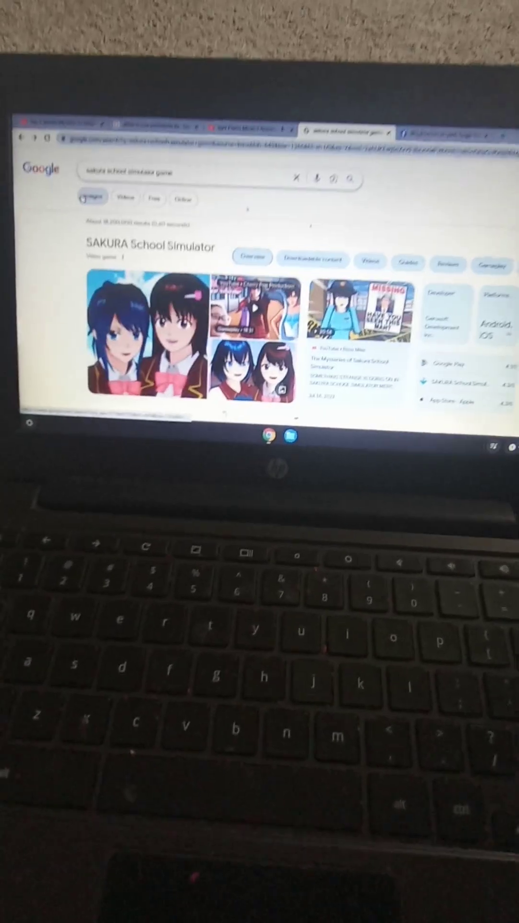